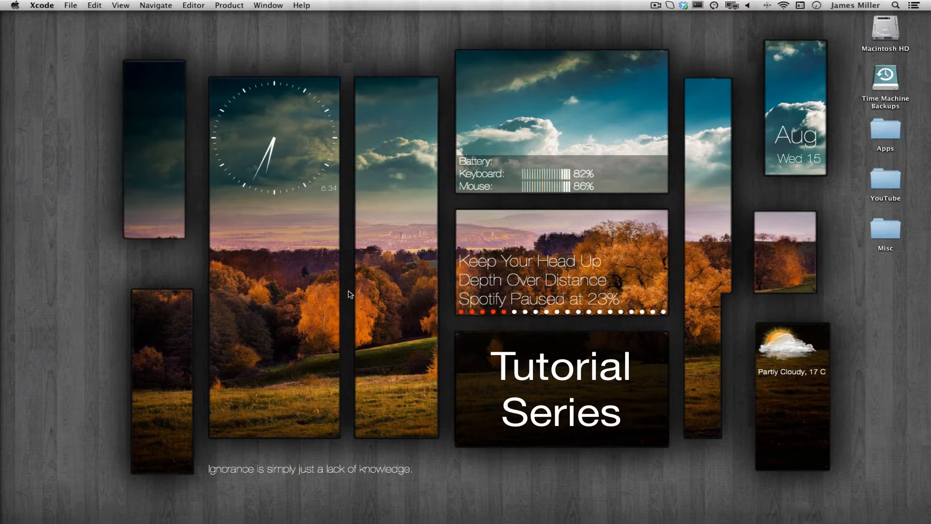
Open the Organizer and examine the FailCake Development Profile and FailCake Distribution entries among the library's provisioning profiles
click(270, 6)
click(287, 79)
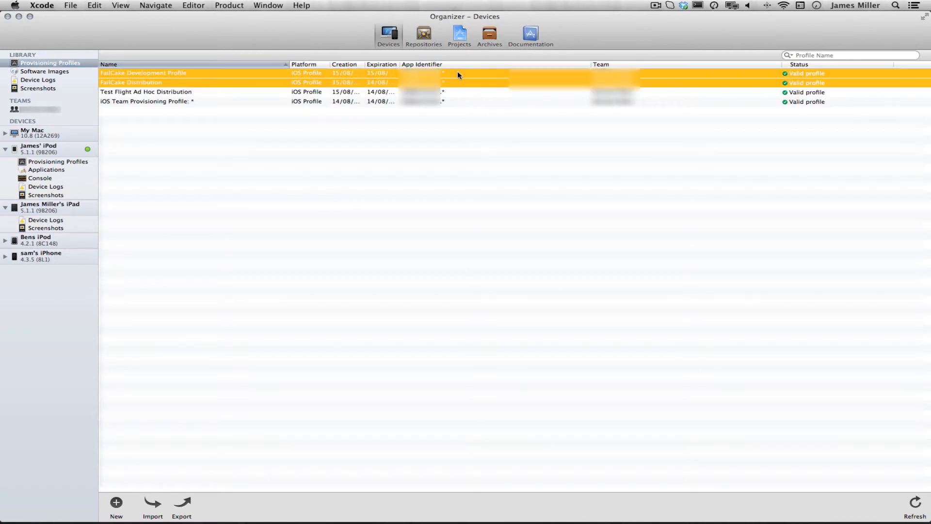
click(239, 74)
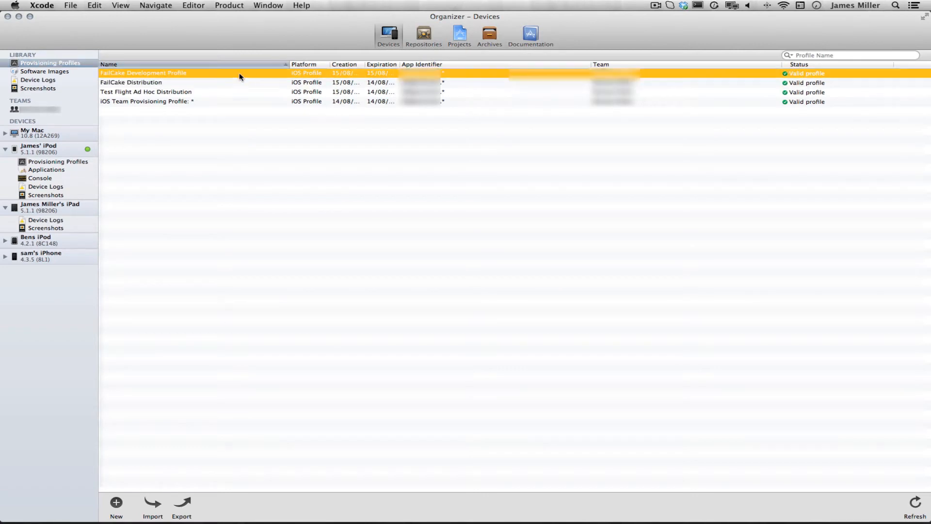
click(181, 82)
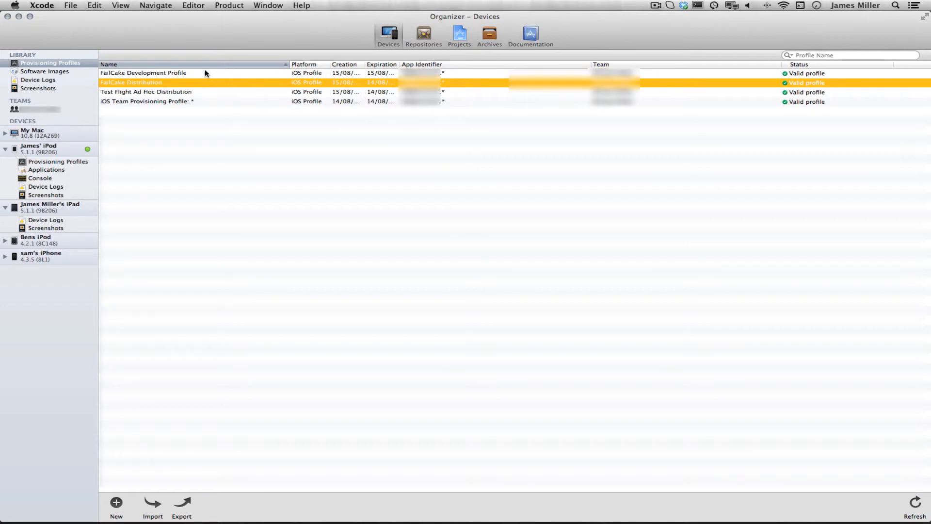
click(175, 73)
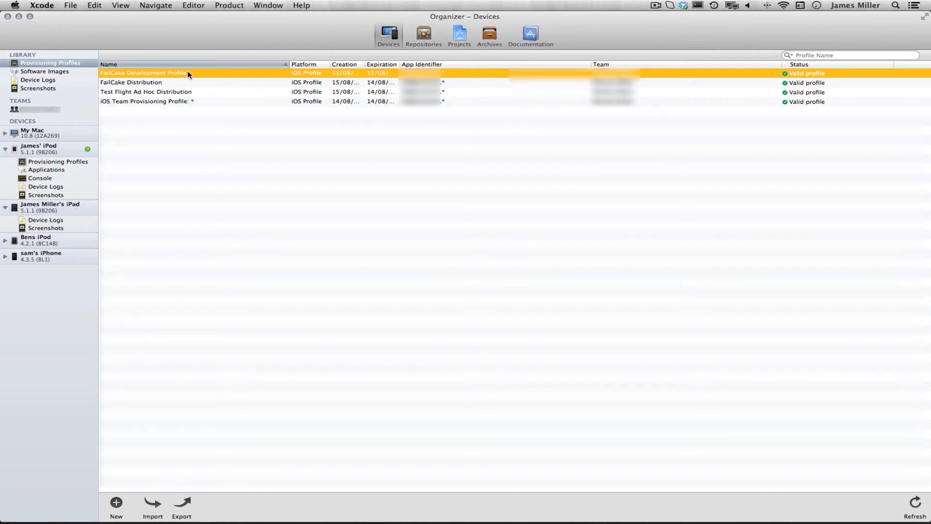
Install the FailCake Development Profile and Test Flight Ad Hoc Distribution profile on the connected iPod and display its provisioning profiles
drag(199, 73, 82, 147)
drag(194, 92, 86, 148)
click(66, 162)
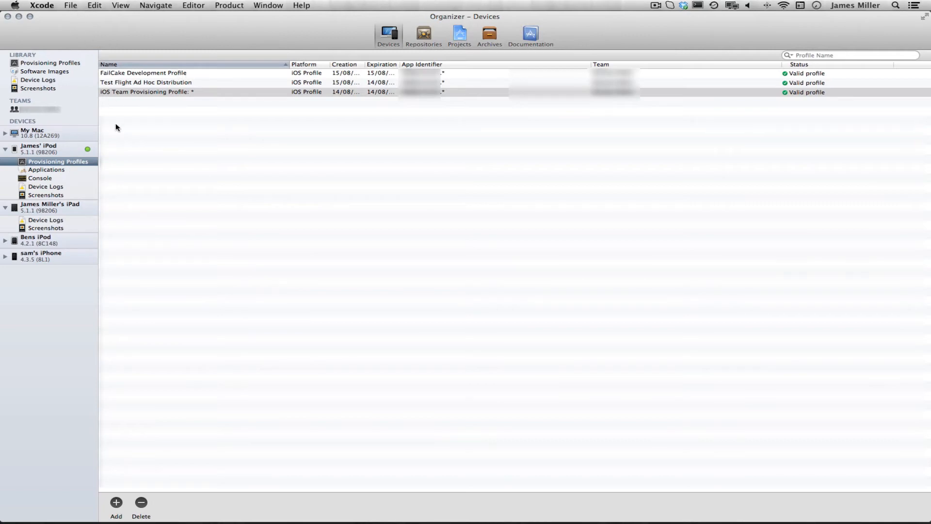
Start a new iOS project from the Single View Application template and name the product App
click(72, 5)
click(268, 117)
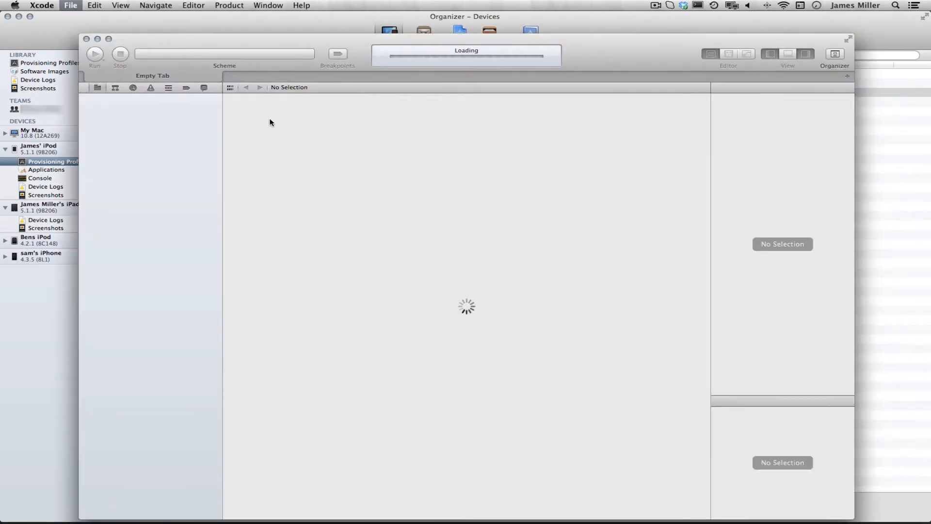
click(615, 127)
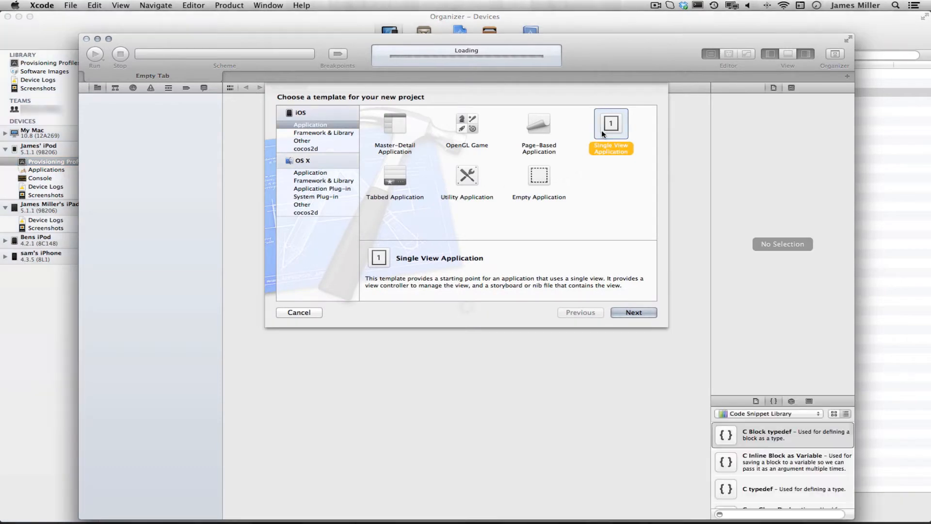
double_click(614, 127)
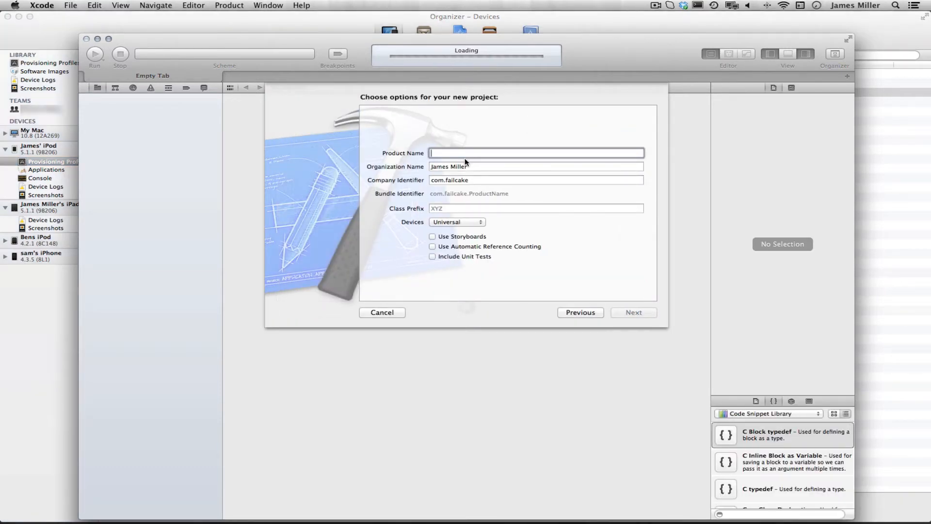
text(App)
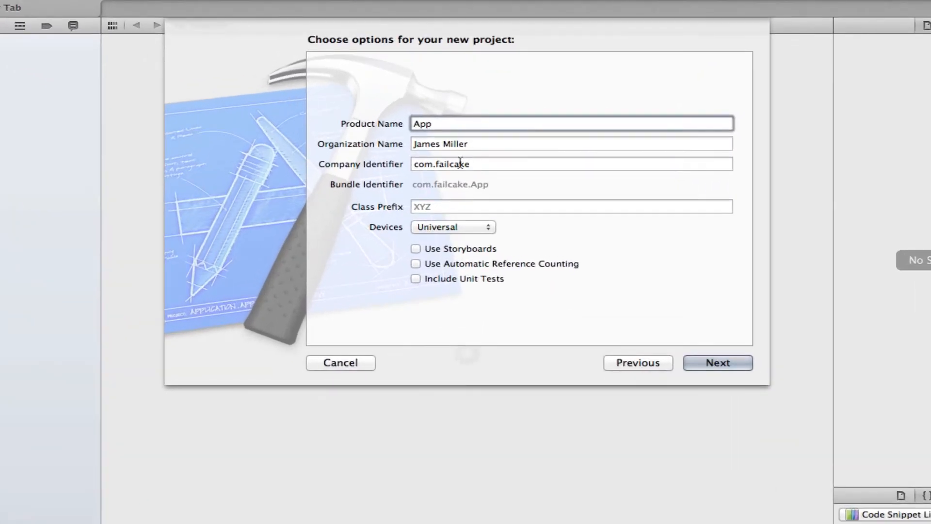
drag(481, 165, 396, 176)
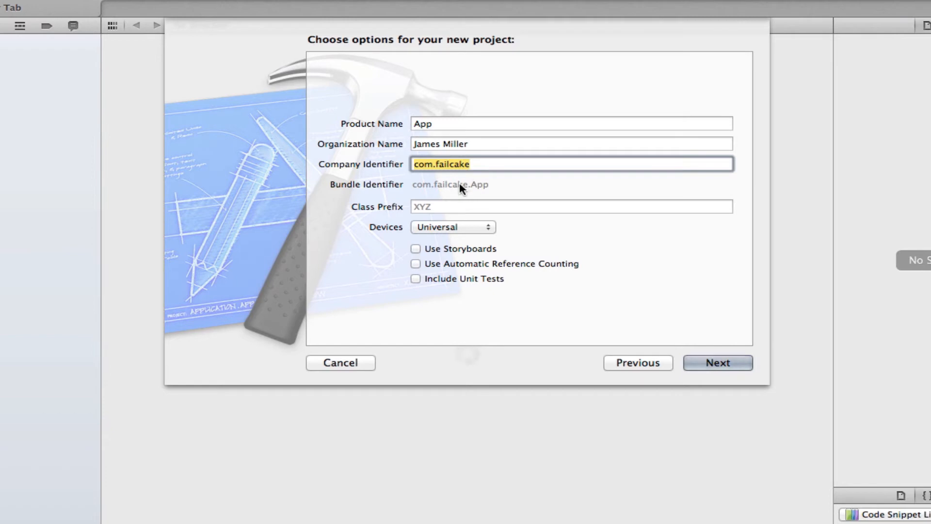
click(489, 163)
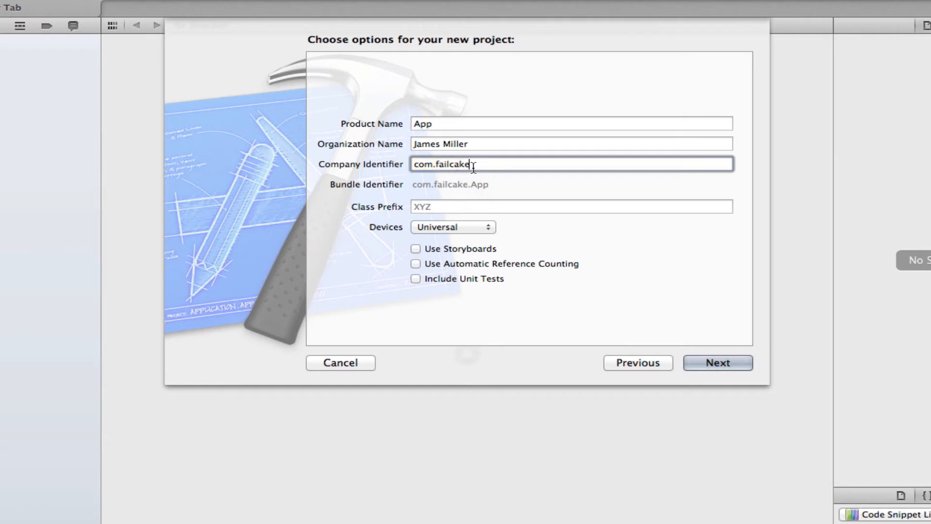
drag(477, 165, 396, 170)
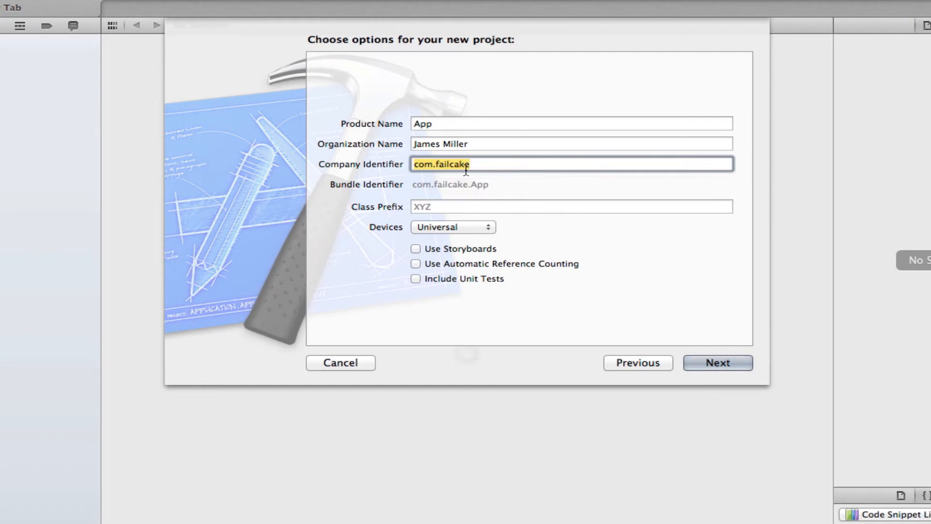
click(417, 166)
drag(417, 166, 507, 166)
click(492, 166)
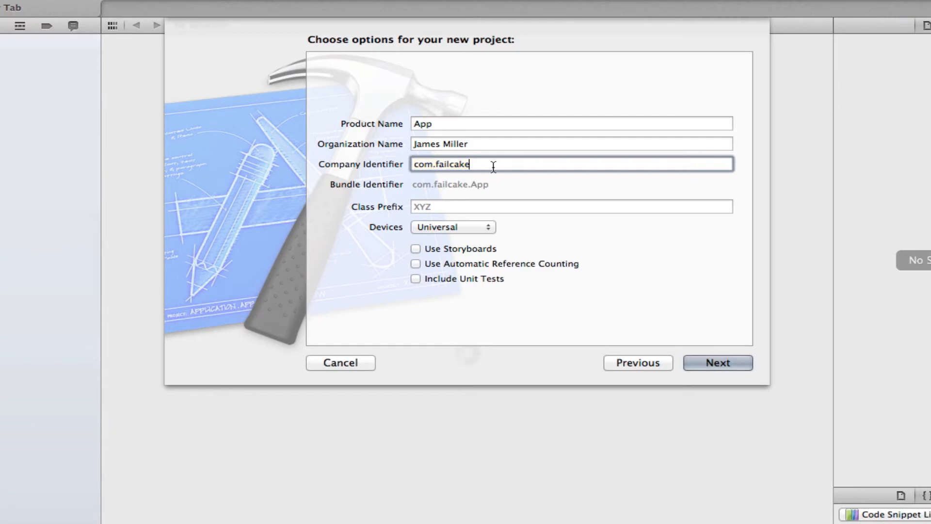
text(.*)
key(BackSpace)
key(BackSpace)
drag(476, 165, 364, 164)
click(499, 164)
text(.specil)
key(Return)
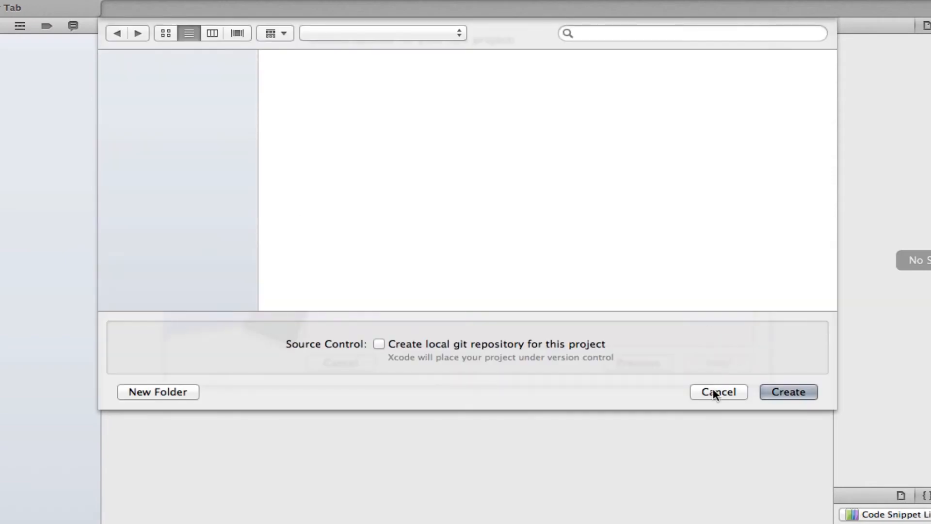
click(711, 391)
click(517, 163)
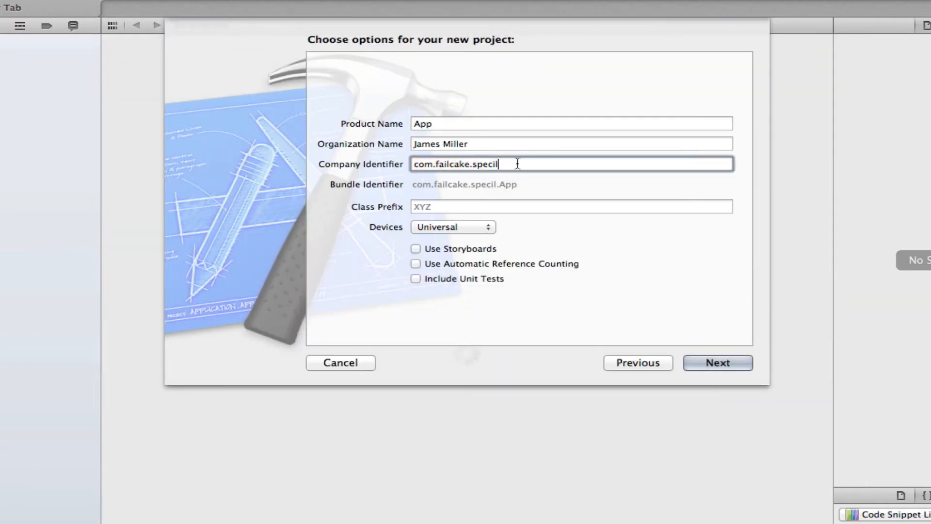
key(BackSpace)
key(BackSpace)
key(BackSpace)
key(BackSpace)
key(BackSpace)
key(BackSpace)
key(BackSpace)
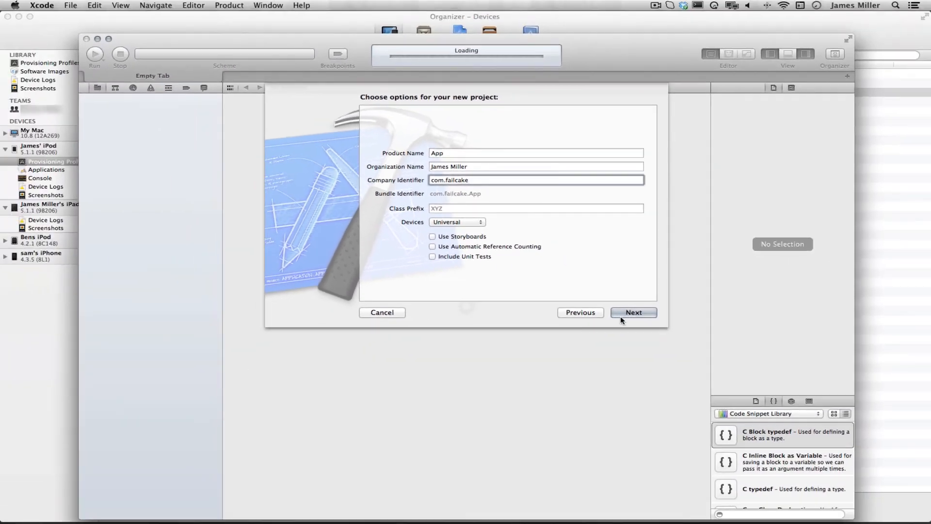
Accept the project options, create the App project in the Testing folder, and enlarge its window to fill the screen
click(621, 316)
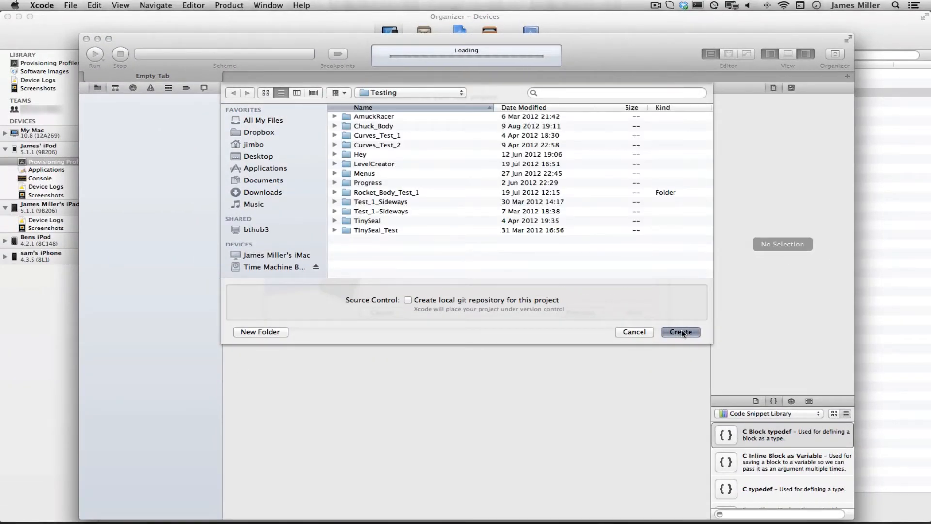
click(682, 331)
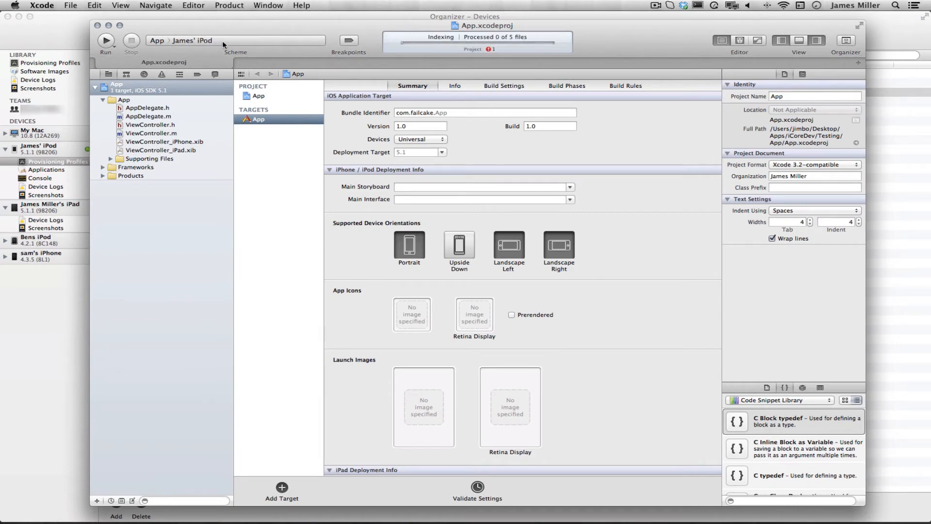
click(120, 26)
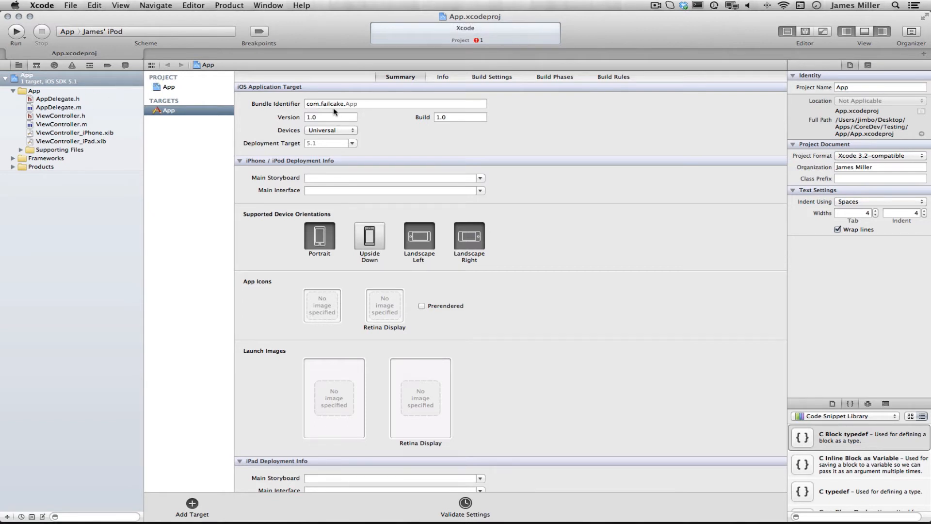
Examine the project's reported issue and the App target's bundle identifier in its summary
click(72, 65)
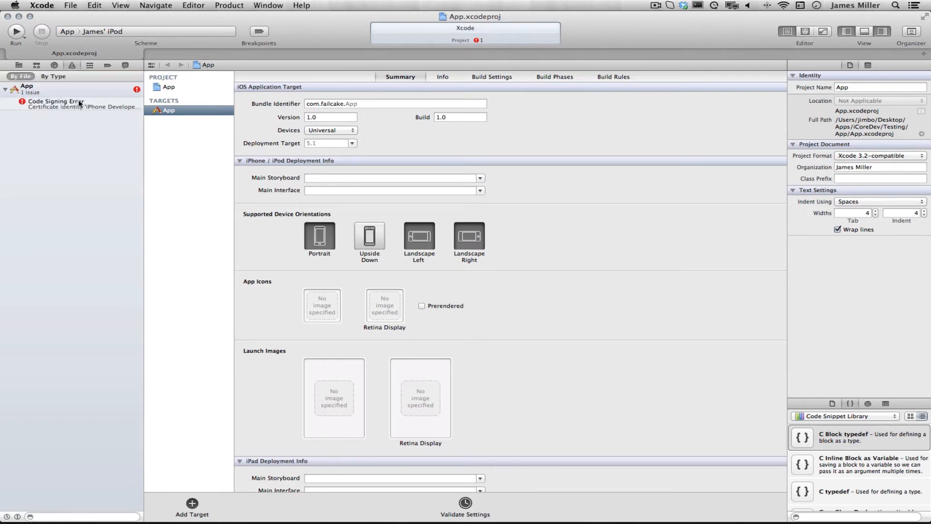
click(19, 65)
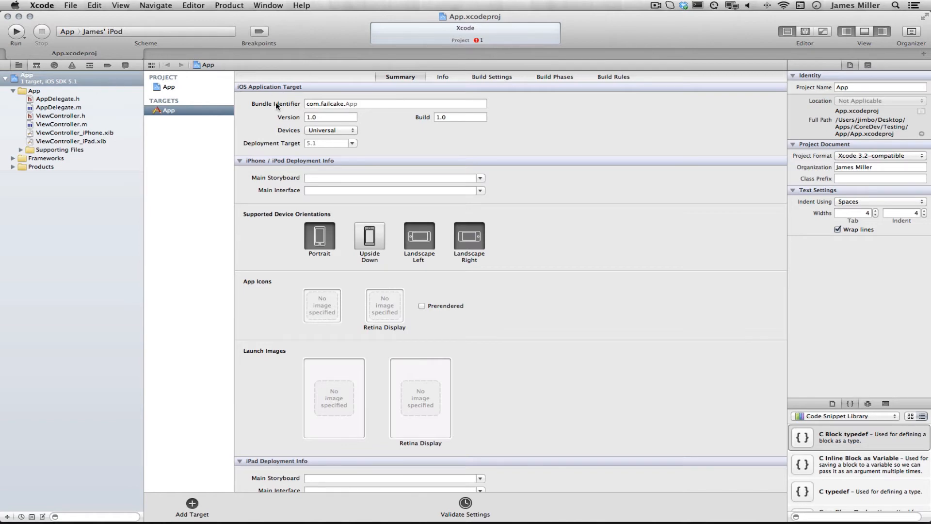
click(317, 103)
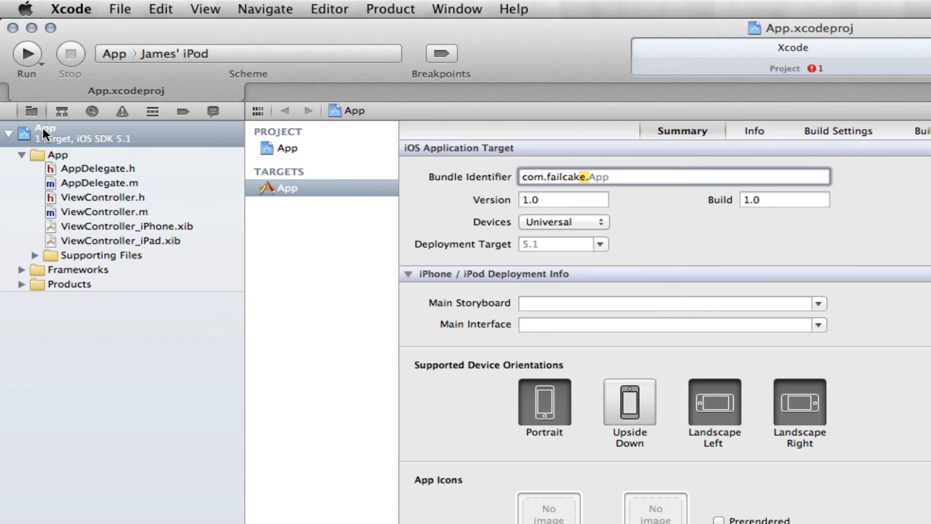
click(42, 126)
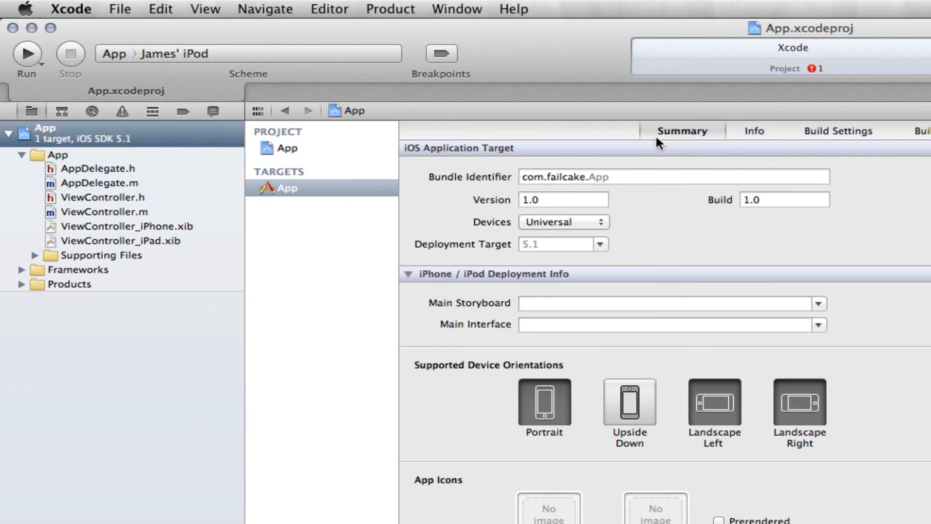
click(316, 189)
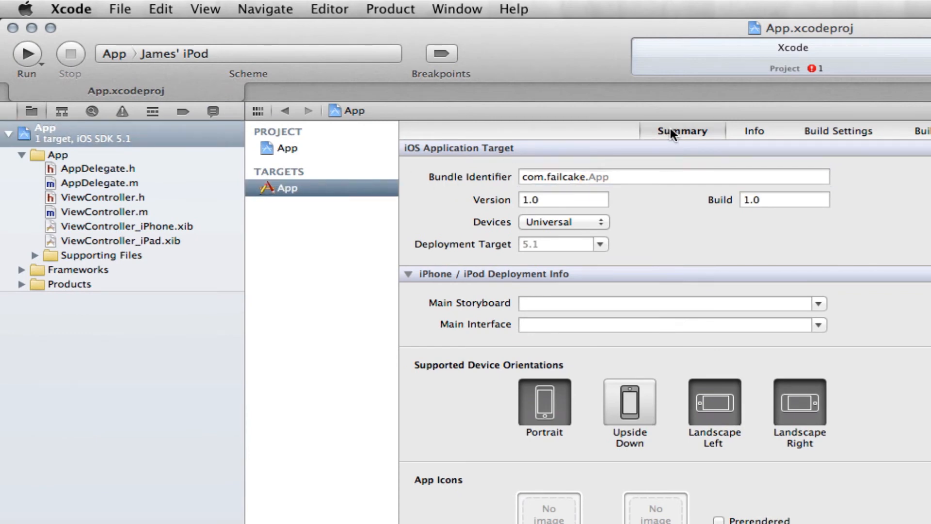
drag(614, 177, 522, 178)
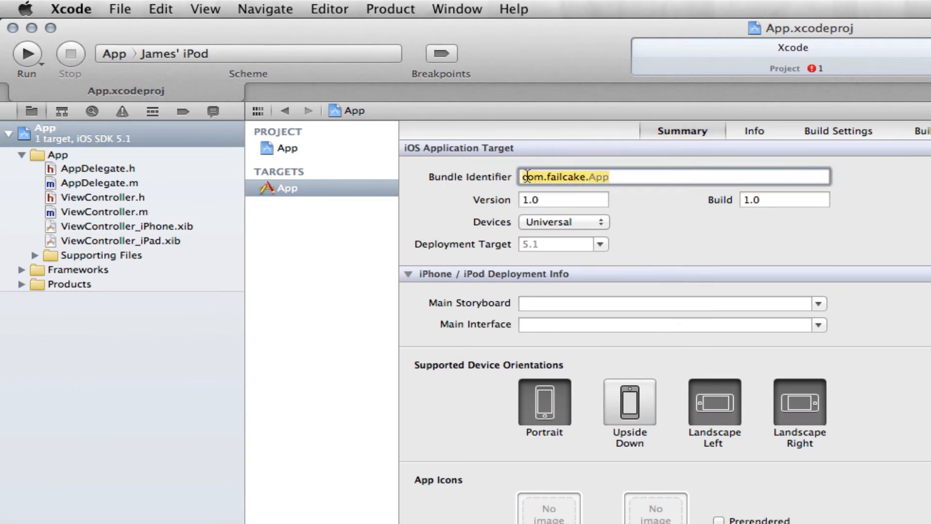
click(656, 180)
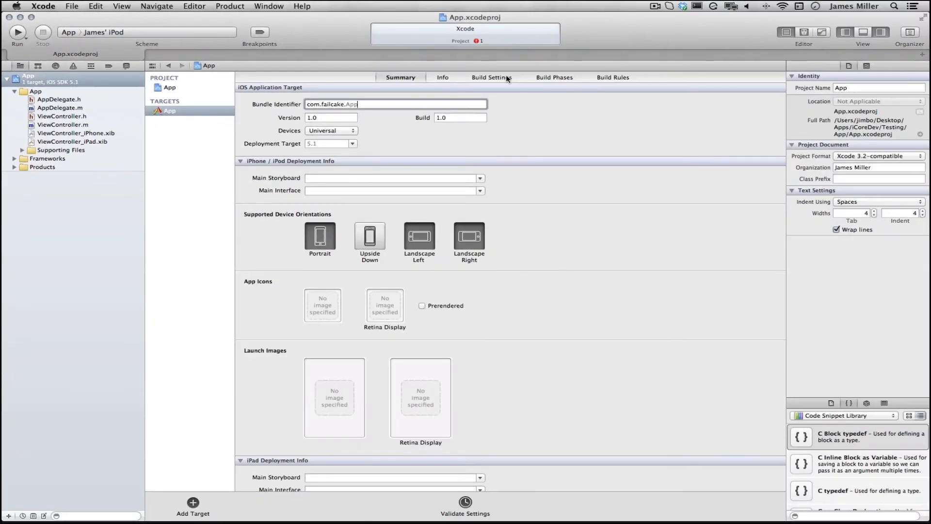
Set the App target's Any iOS SDK code signing to the FailCake Development Profile identity for Debug and the FailCake Distribution identity for Release
click(507, 79)
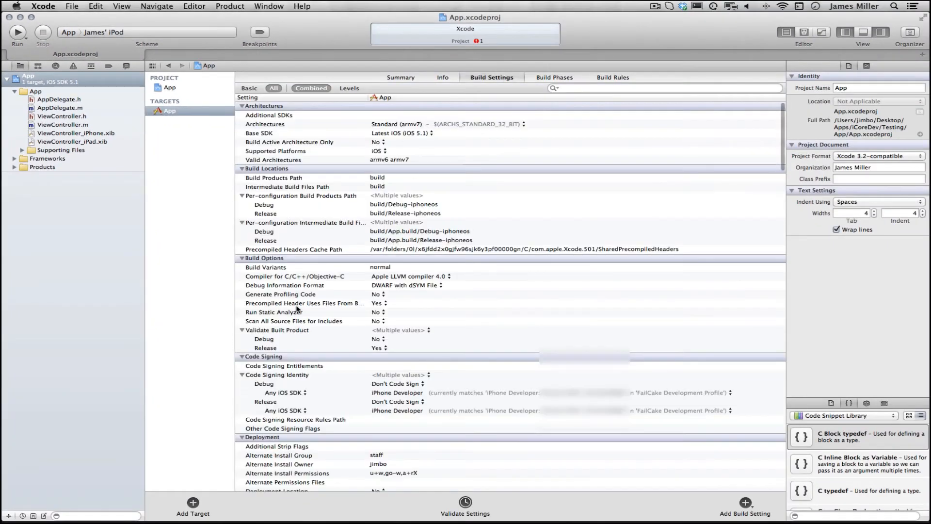
scroll(314, 347, down, 3)
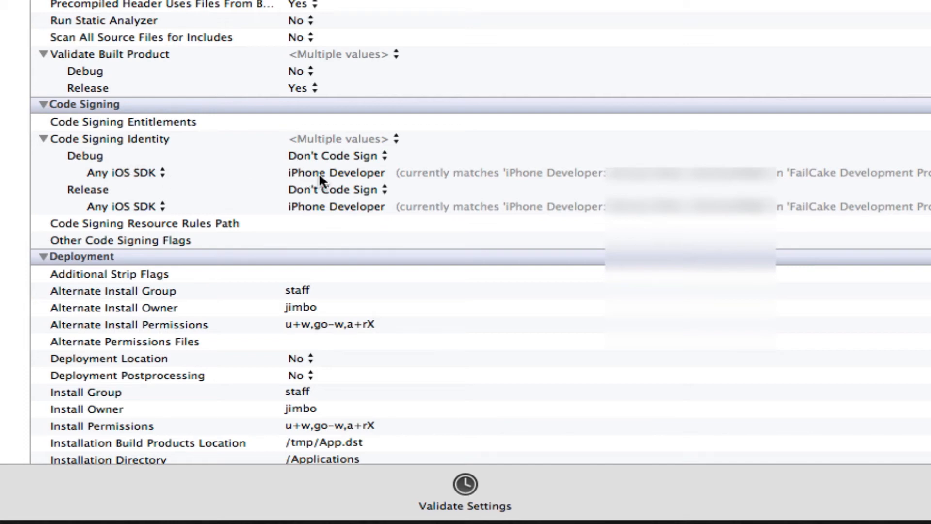
click(358, 173)
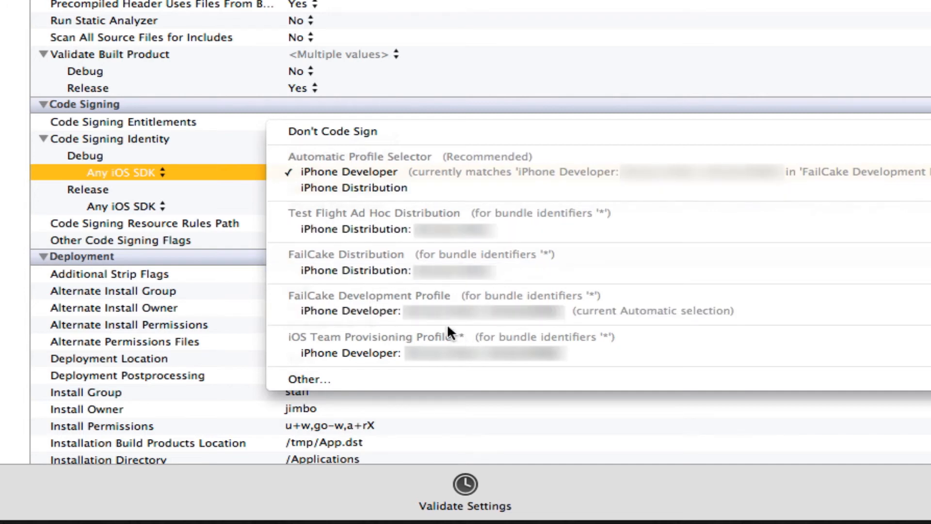
click(443, 309)
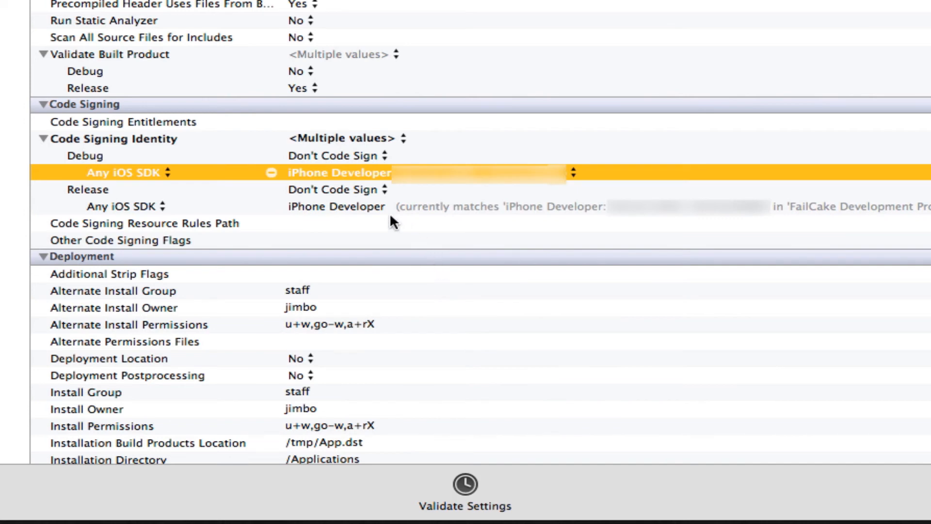
click(372, 205)
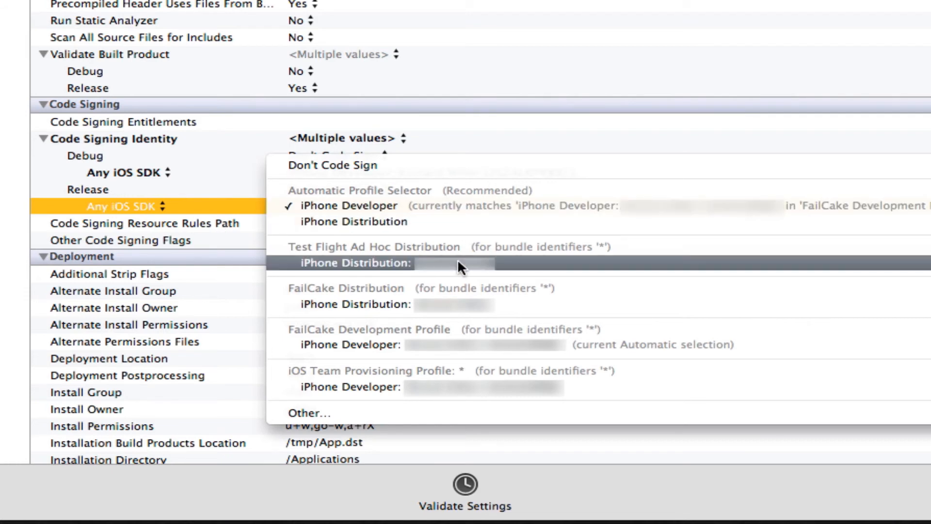
click(452, 303)
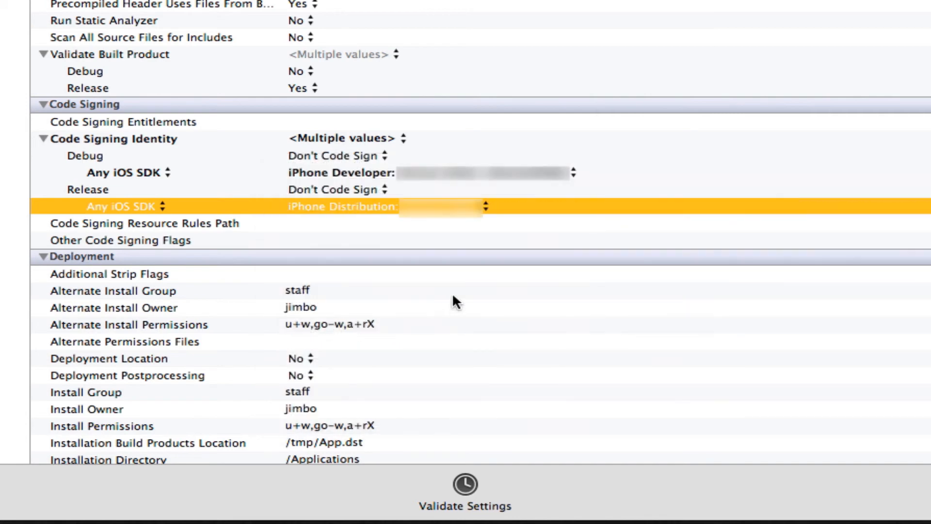
Set the App target's Any iOS SDK code signing to the automatically matched iPhone Developer identity for Debug and iPhone Distribution identity for Release
click(355, 138)
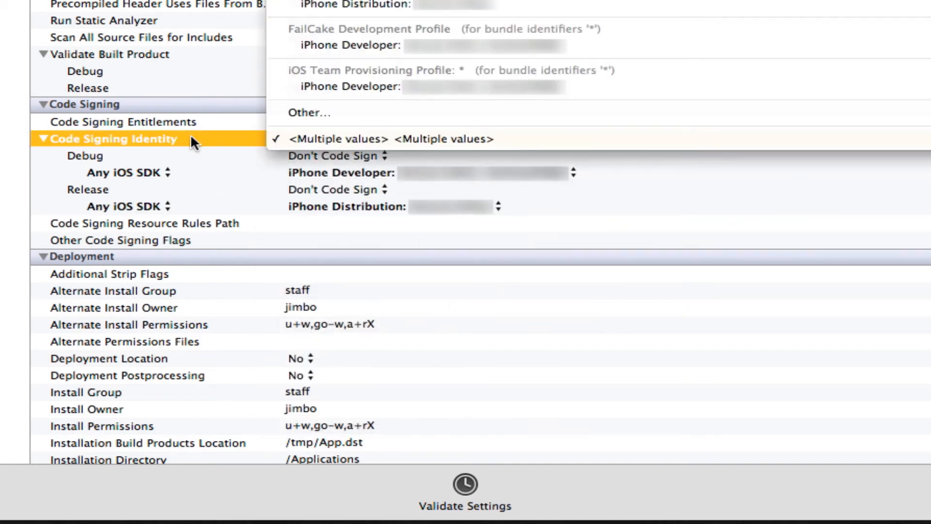
click(369, 0)
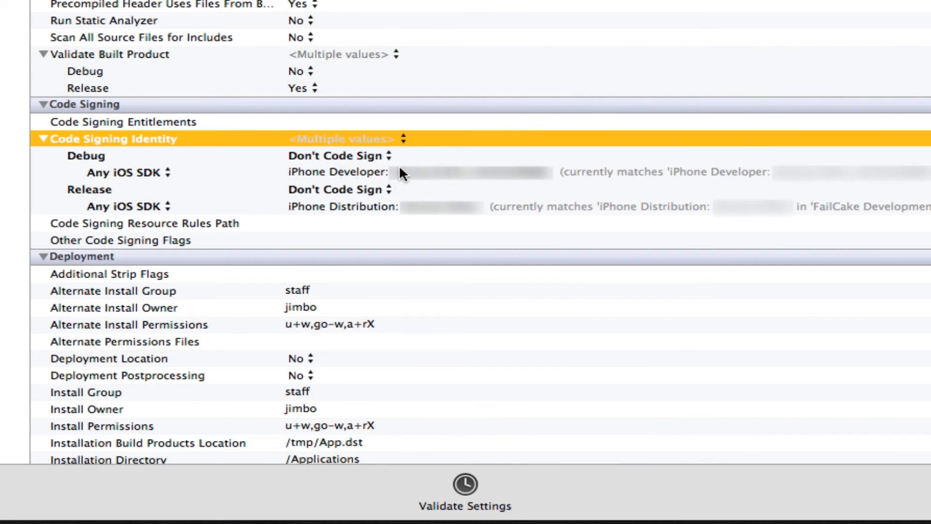
click(368, 172)
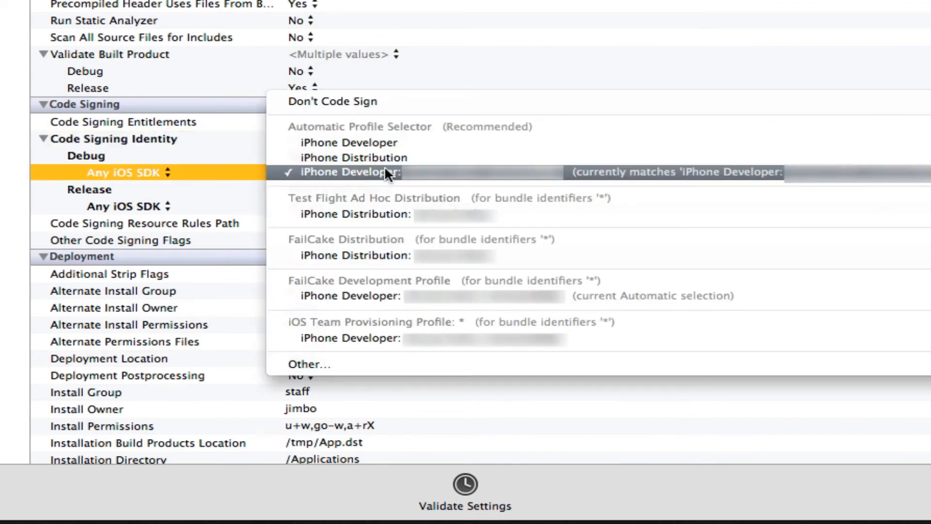
click(351, 170)
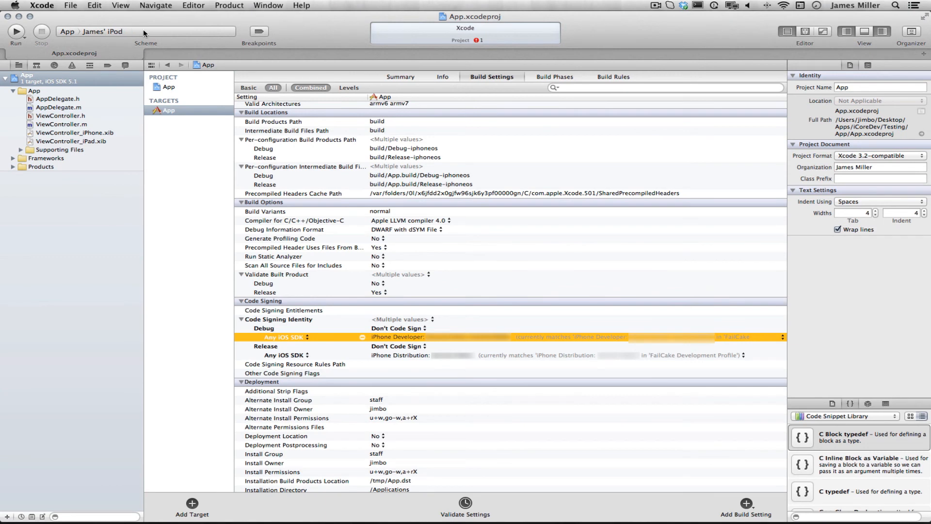
Build and run the App scheme on the connected iPod, allowing codesign to sign with the keychain key
click(139, 32)
click(139, 32)
key(super+r)
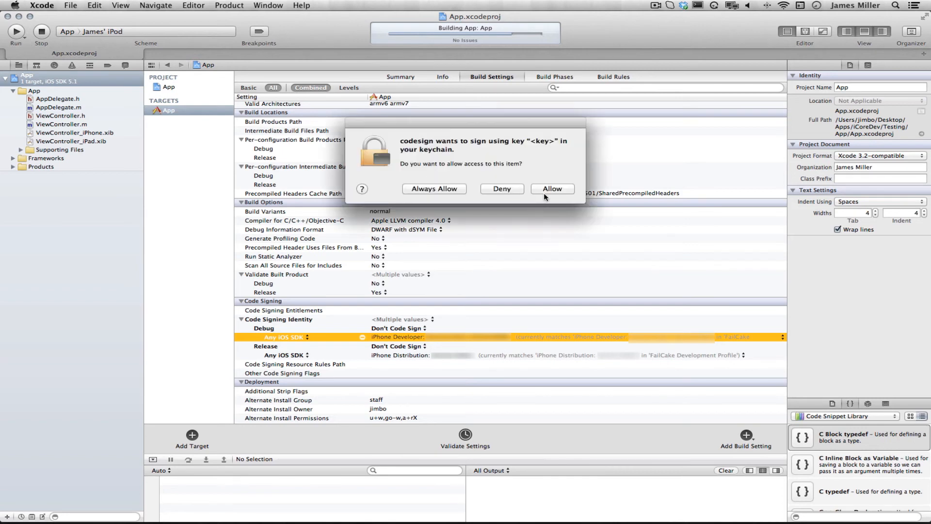
mouse_move(481, 132)
mouse_down()
mouse_move(485, 123)
mouse_move(464, 122)
mouse_move(485, 123)
mouse_up()
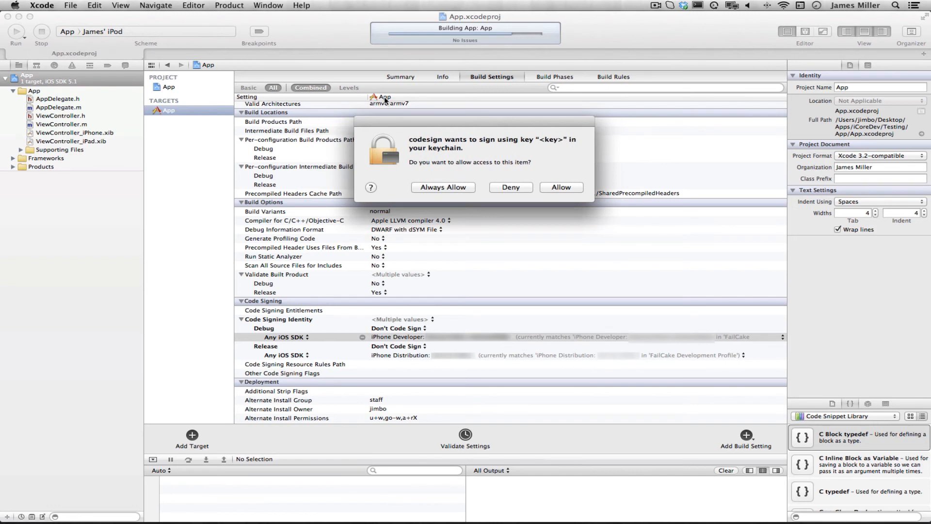
click(569, 189)
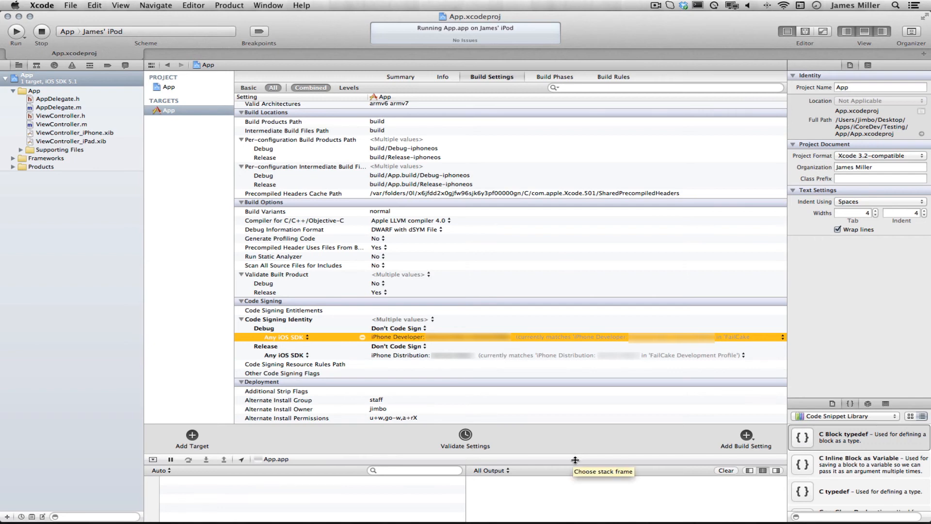
Enlarge the debug area beneath the build settings to give the variables view and console more room
drag(575, 459, 557, 331)
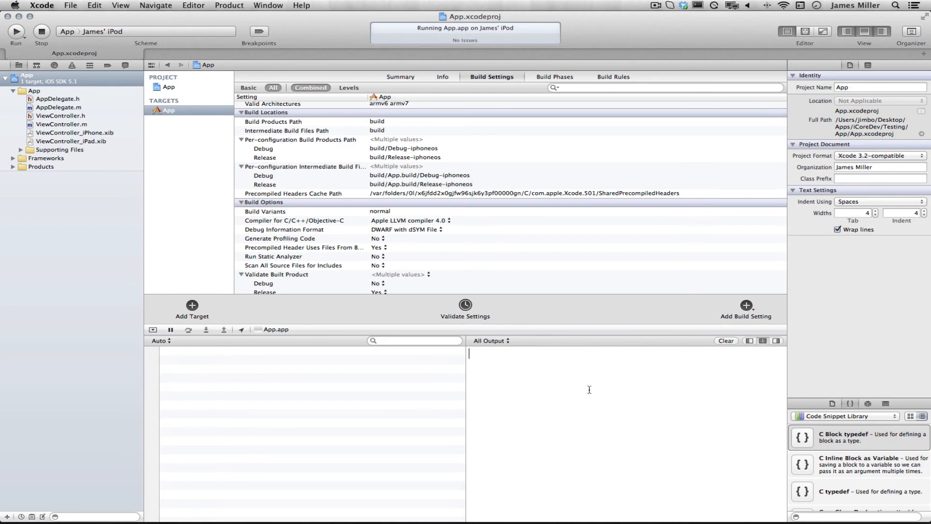
drag(525, 325, 548, 381)
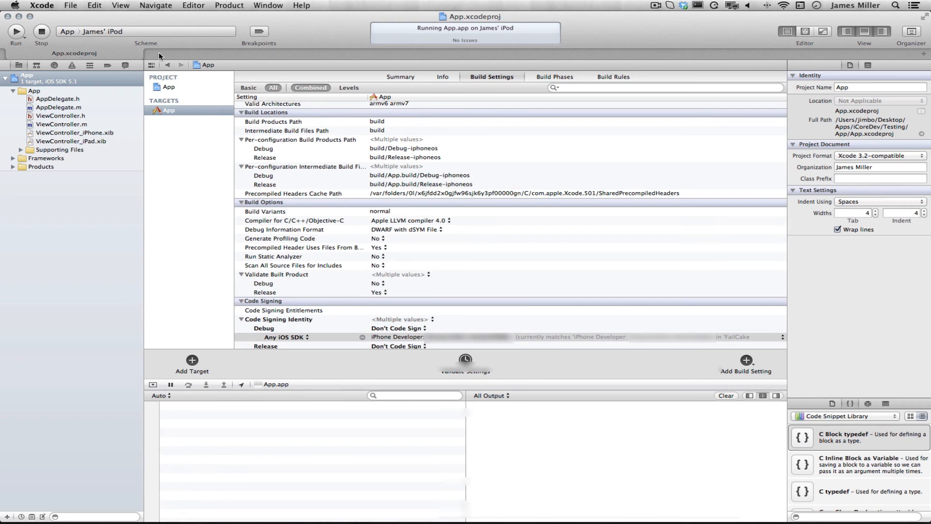
Close the Organizer window behind the project and the App project window
drag(305, 18, 323, 191)
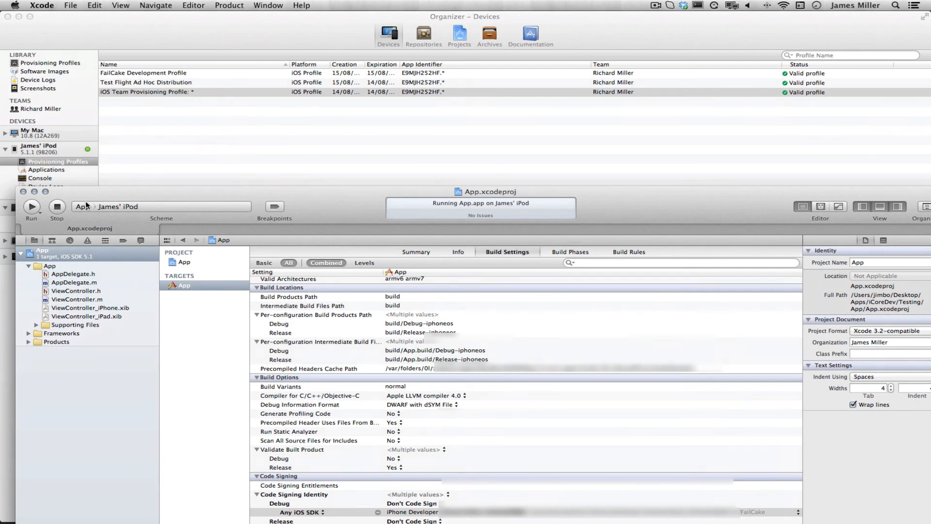
click(8, 16)
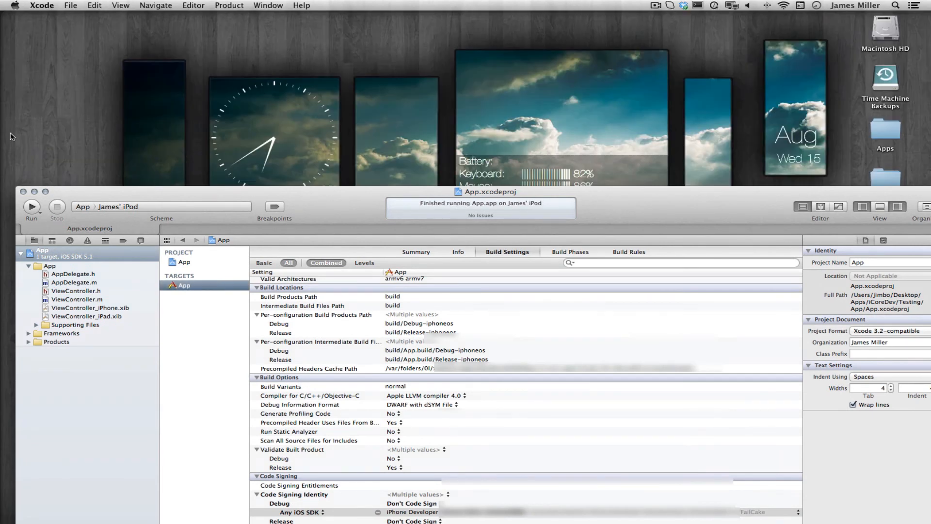
click(23, 192)
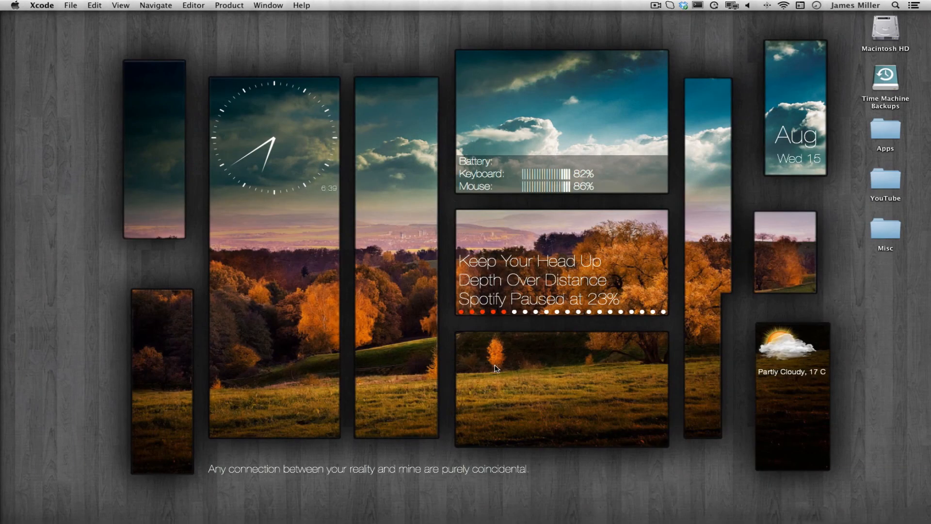